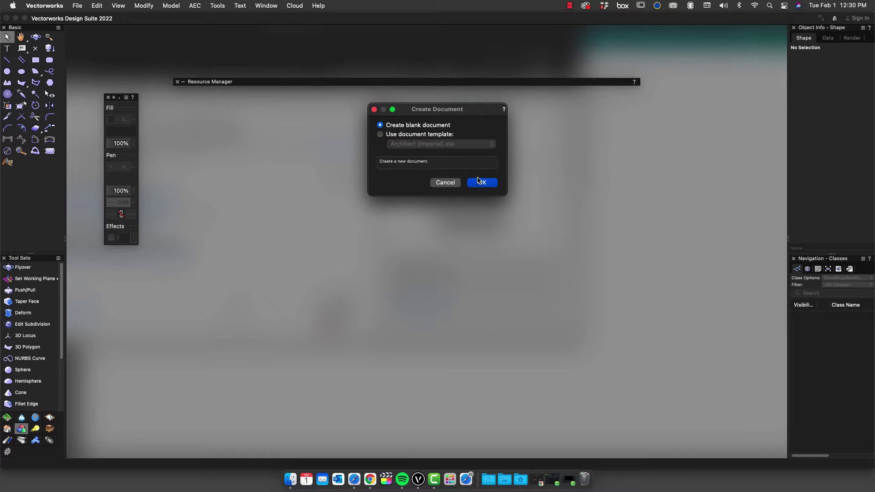
- Create a blank document and review its length units and rounding settings in the Units settings
left_click(480, 183)
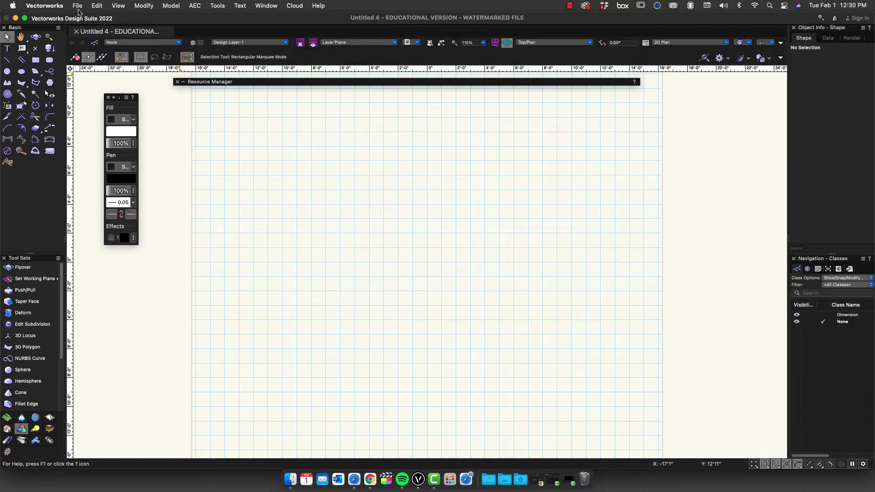
left_click(77, 5)
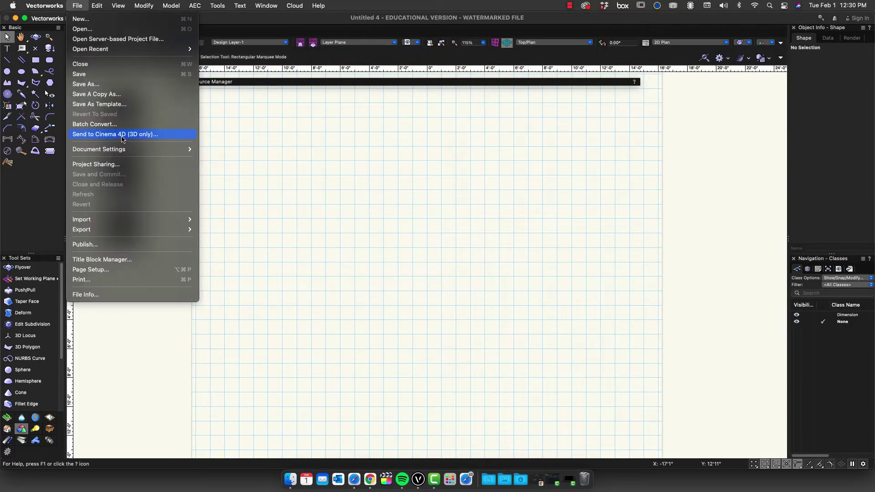
mouse_move(125, 152)
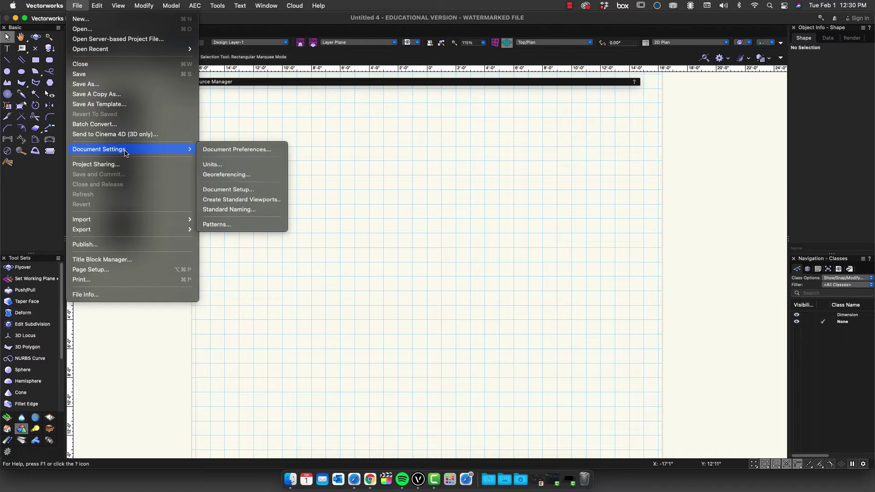
left_click(235, 166)
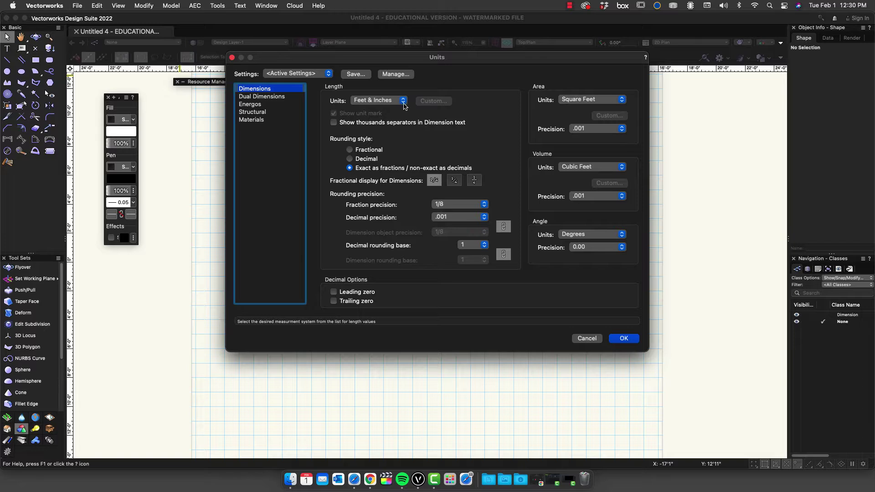
left_click(621, 340)
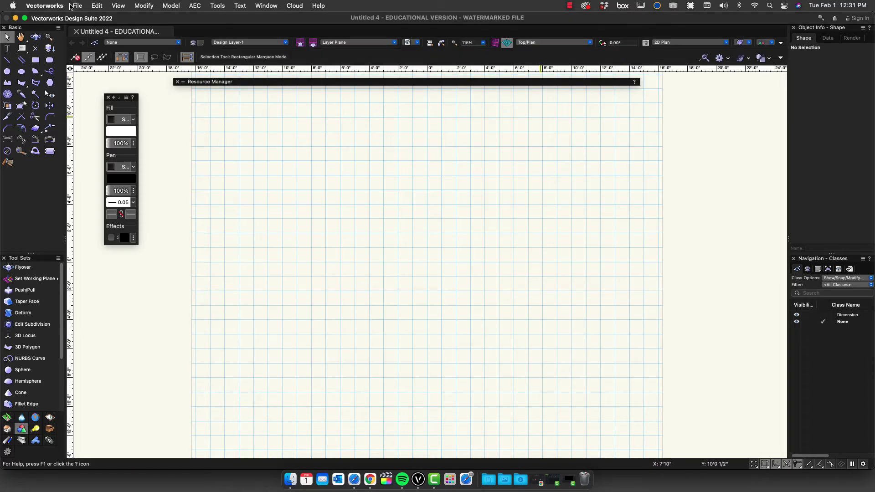
- Review the document setup, including the snap grid and reference grid spacing, and keep the settings
left_click(71, 6)
mouse_move(133, 153)
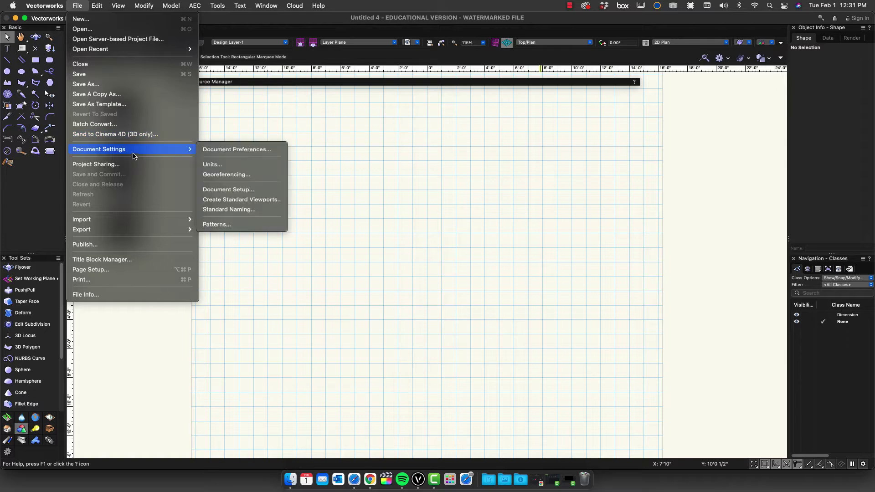
left_click(242, 188)
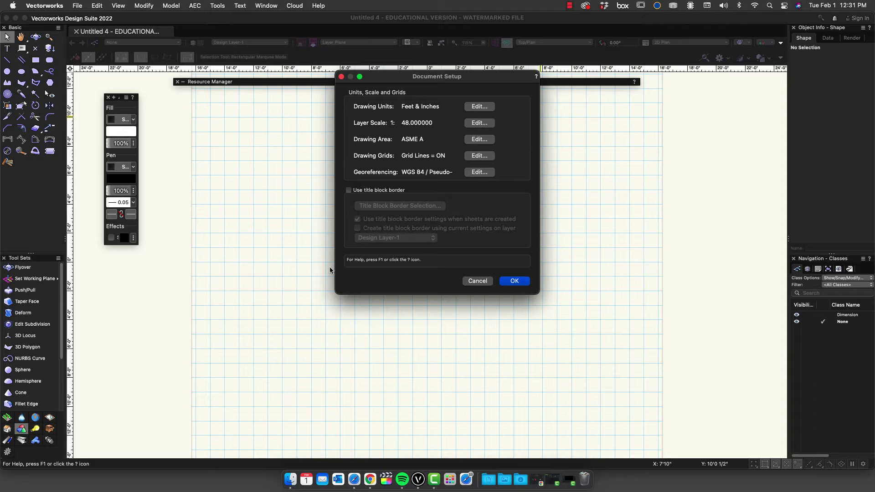
left_click(480, 156)
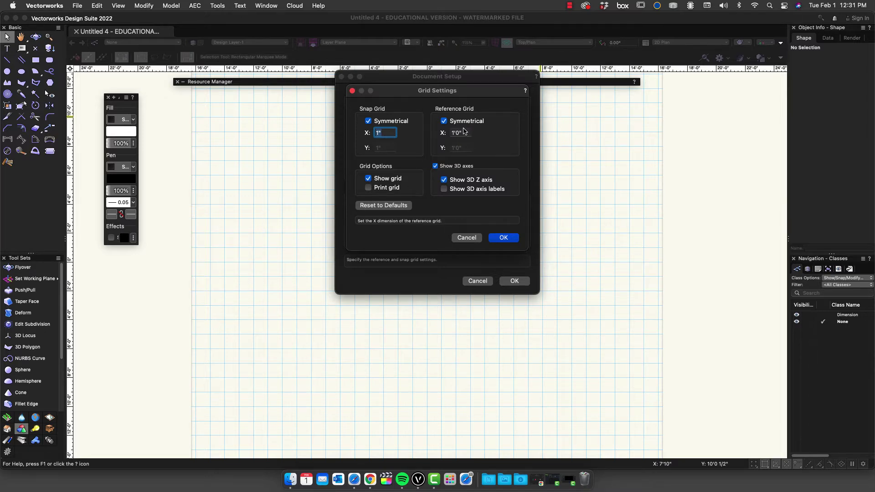
left_click(504, 238)
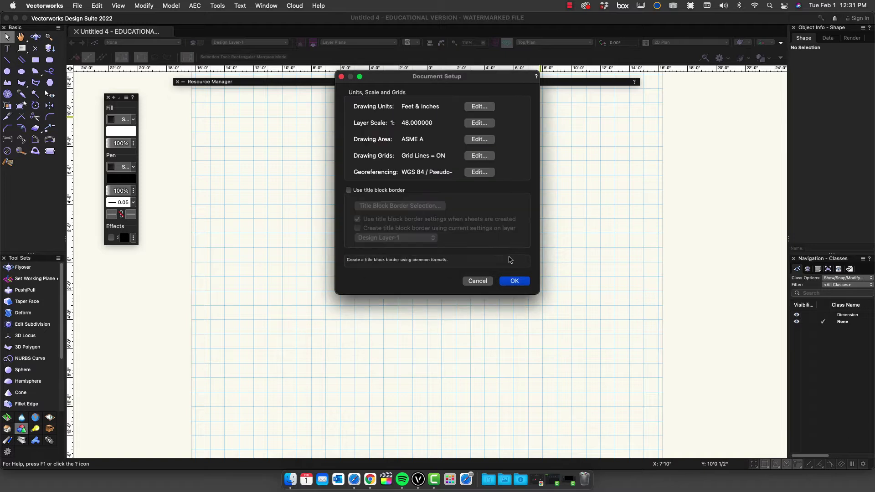
left_click(515, 280)
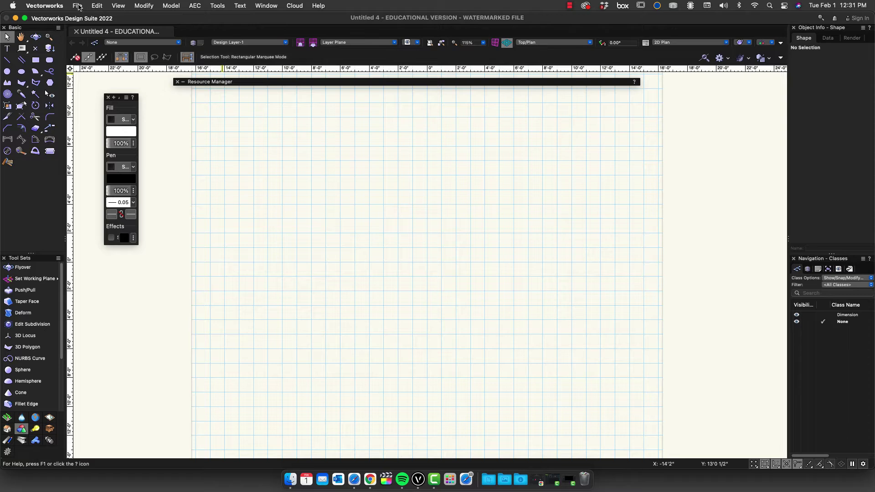
- Set the page's printable area to 17 inches wide by 11 inches high
left_click(78, 5)
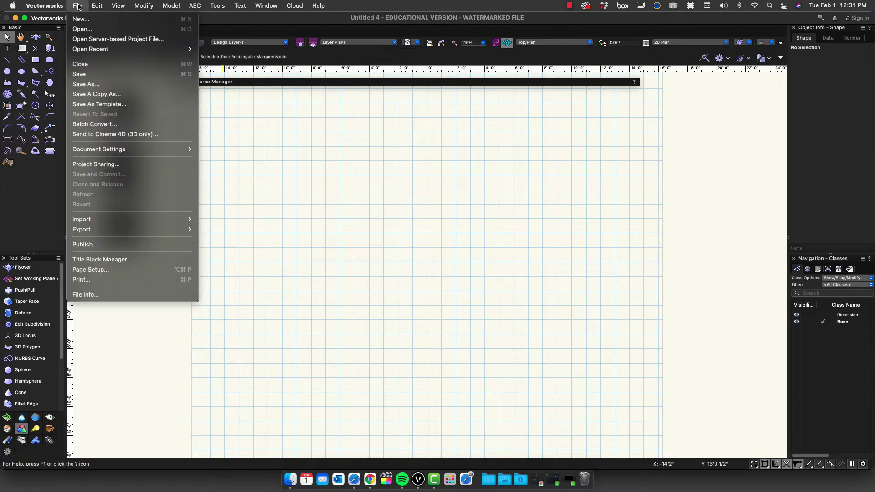
mouse_move(112, 221)
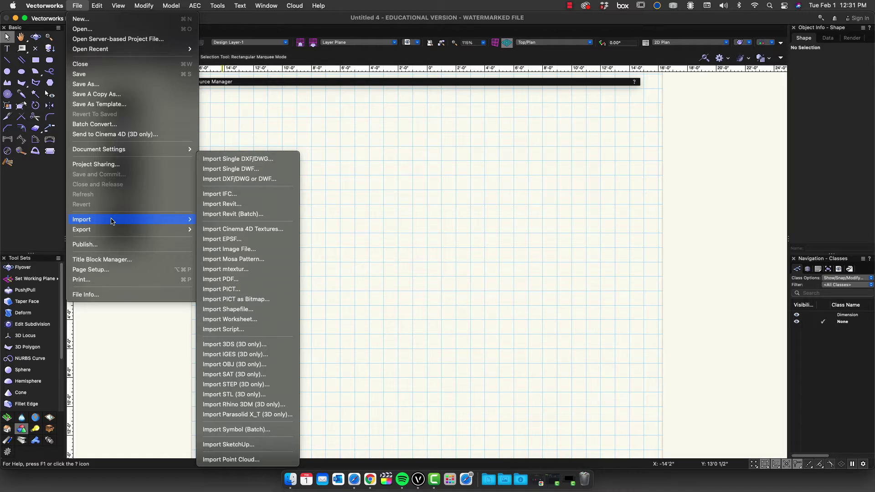
left_click(116, 270)
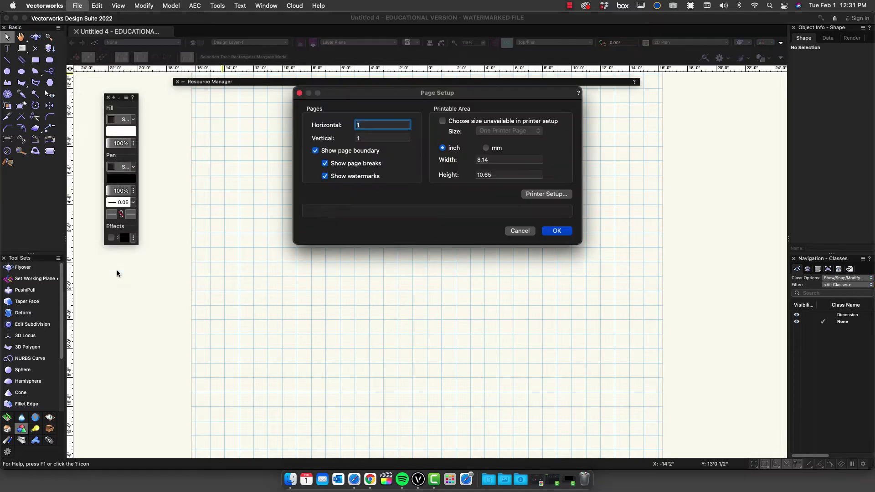
left_click(507, 159)
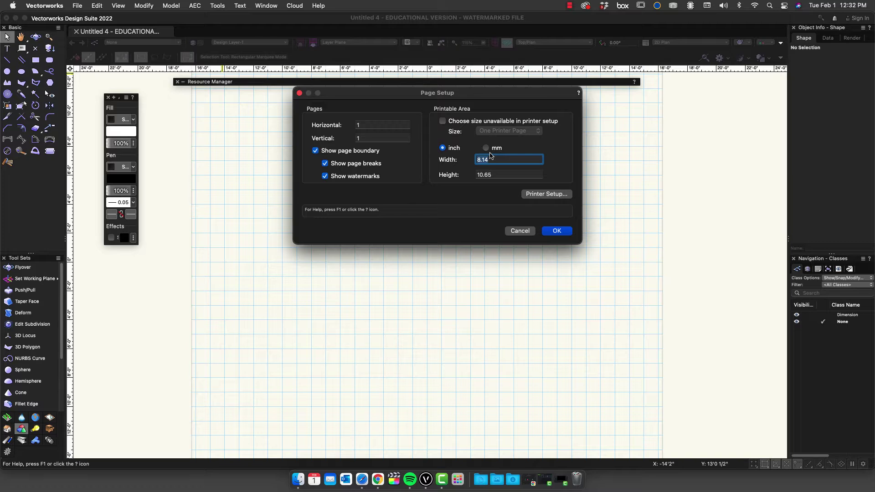
type("17")
key("Tab")
type("11")
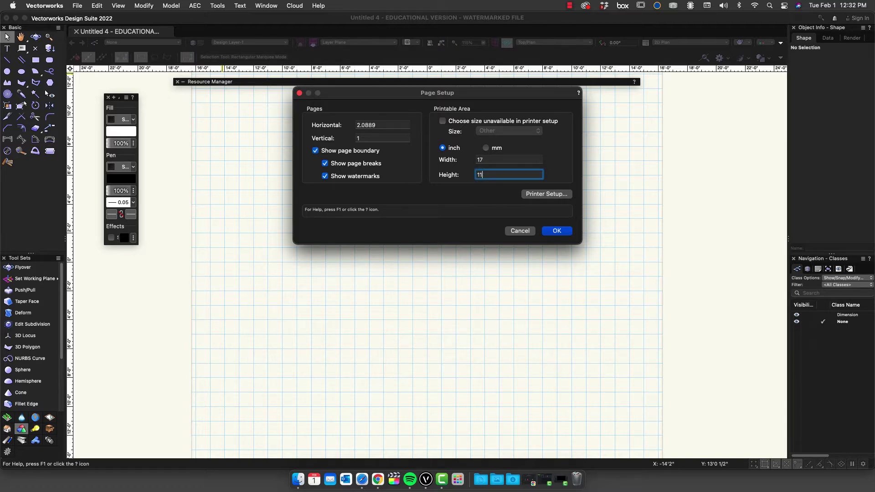
key("Return")
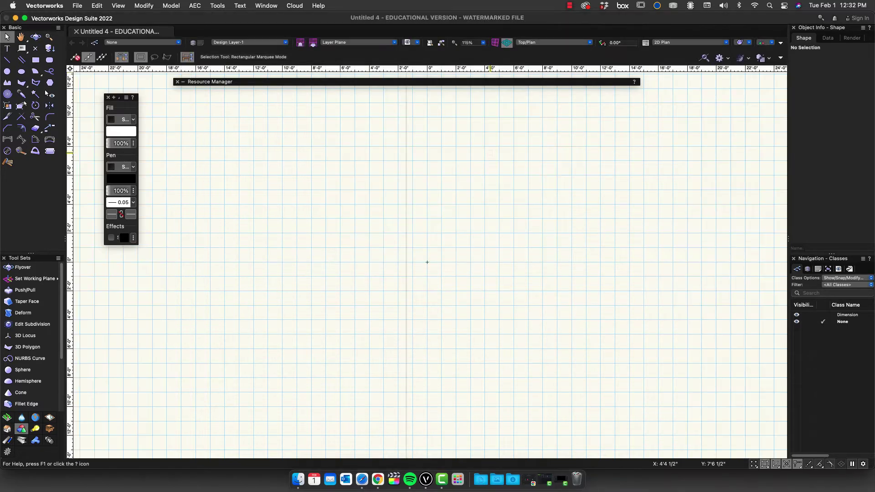
- Draw a rectangle about 8'1.5" by 4'8" with its lower-left corner at the page centre
scroll(424, 250, "down", 4)
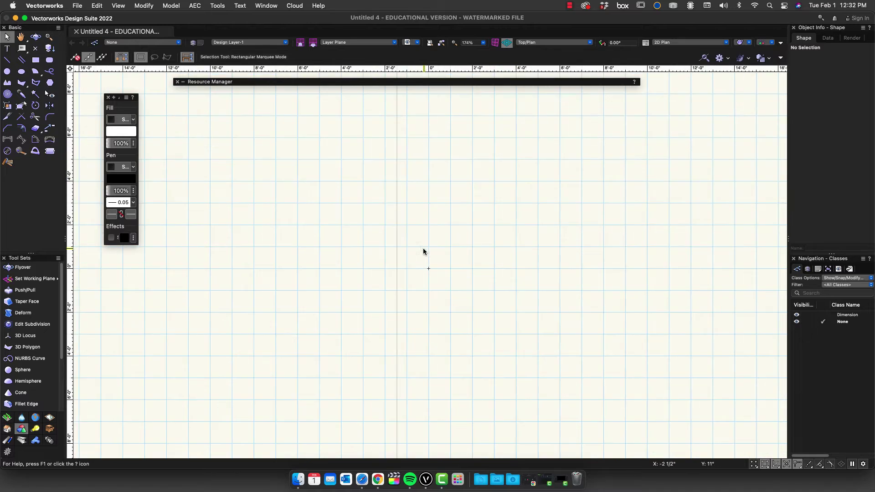
scroll(438, 256, "down", 1)
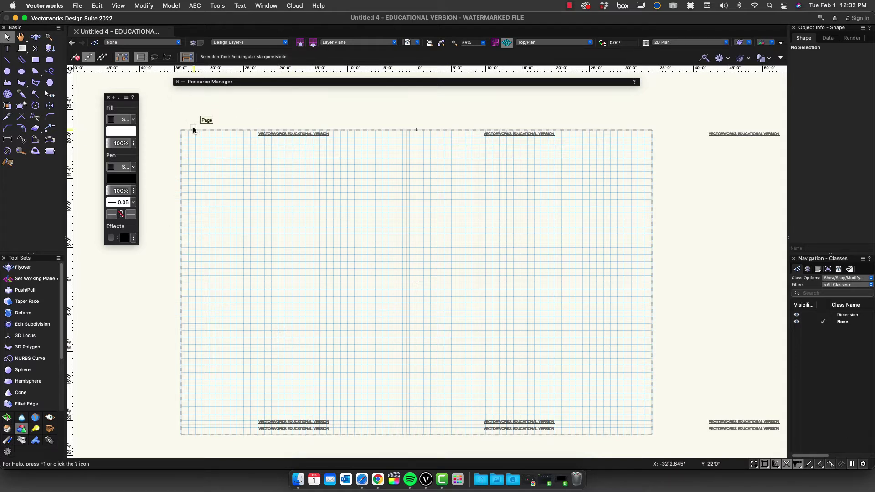
left_click(36, 61)
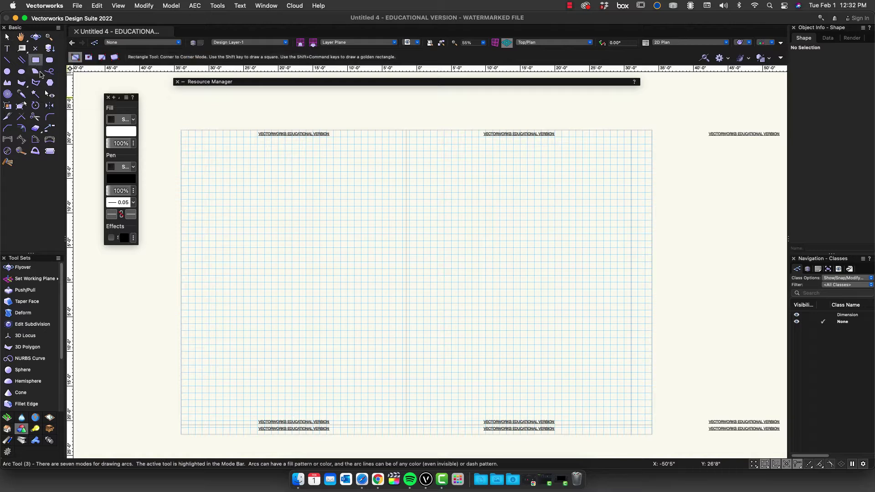
left_click(416, 282)
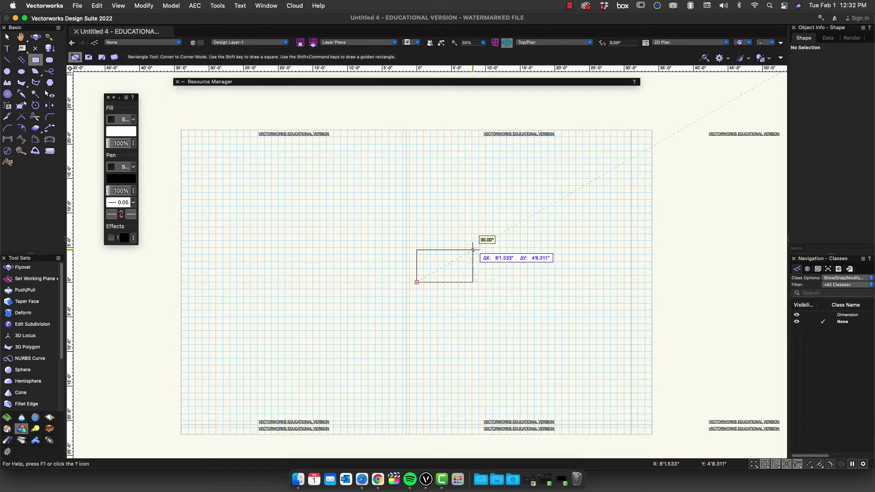
left_click(473, 250)
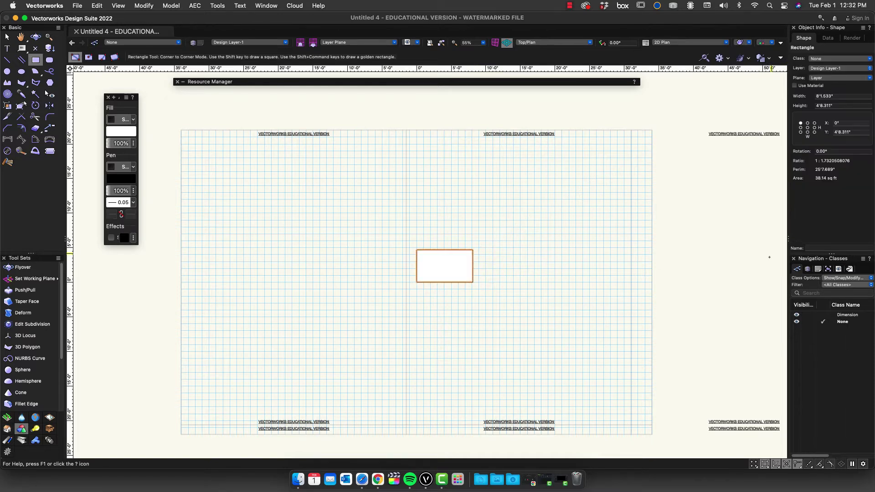
- Set the rectangle's width to 96 inches and its height to 48 inches
left_click(861, 96)
type("96")
key("Tab")
type("4")
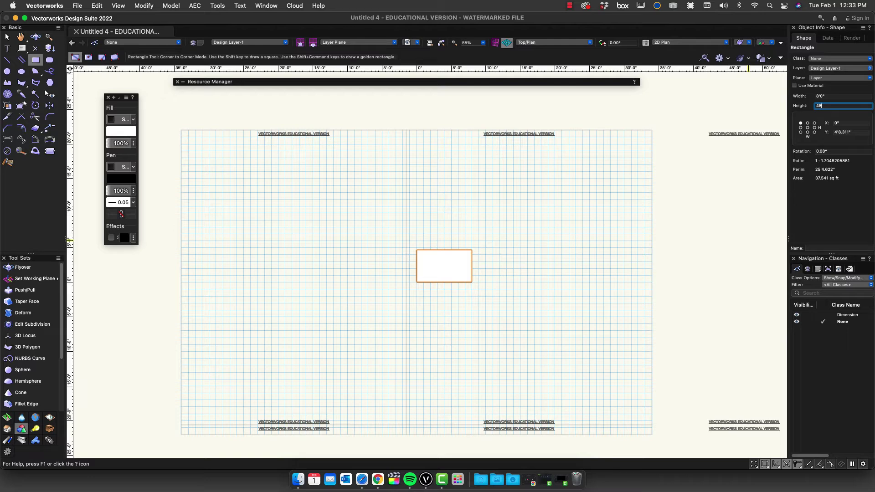
key("Return")
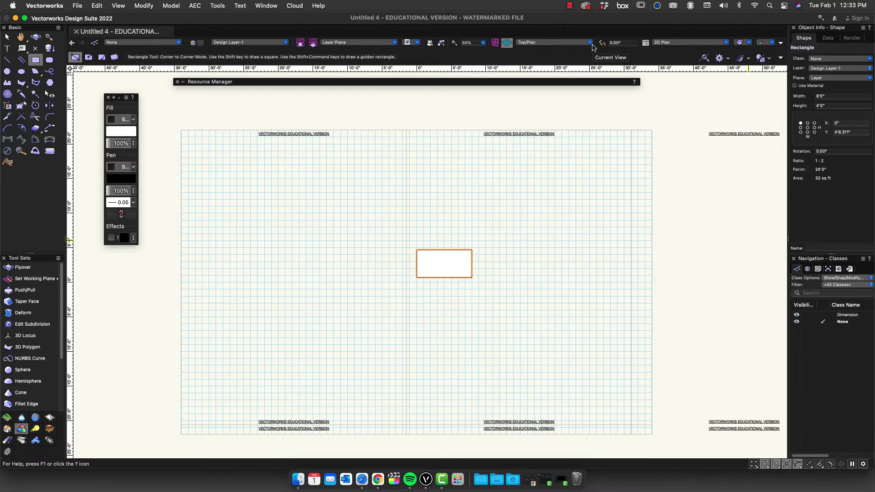
- Switch the drawing to the Left Isometric view, framed closely on the rectangle
key("1")
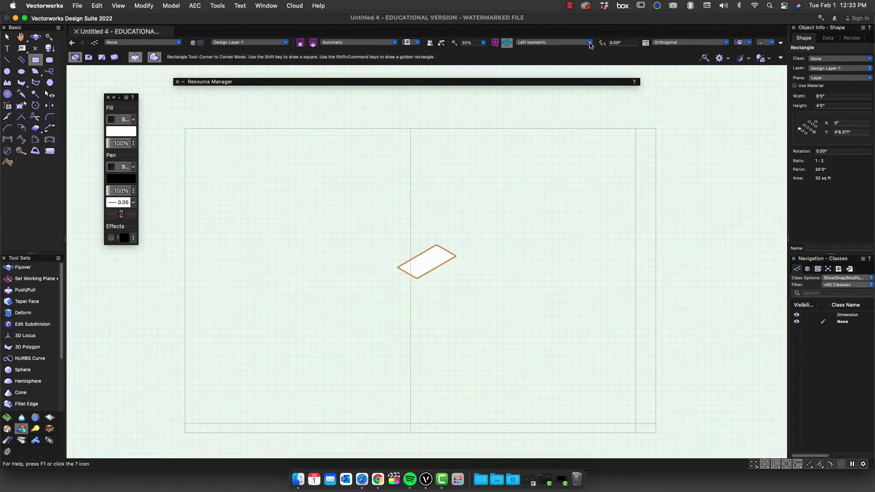
left_click(589, 43)
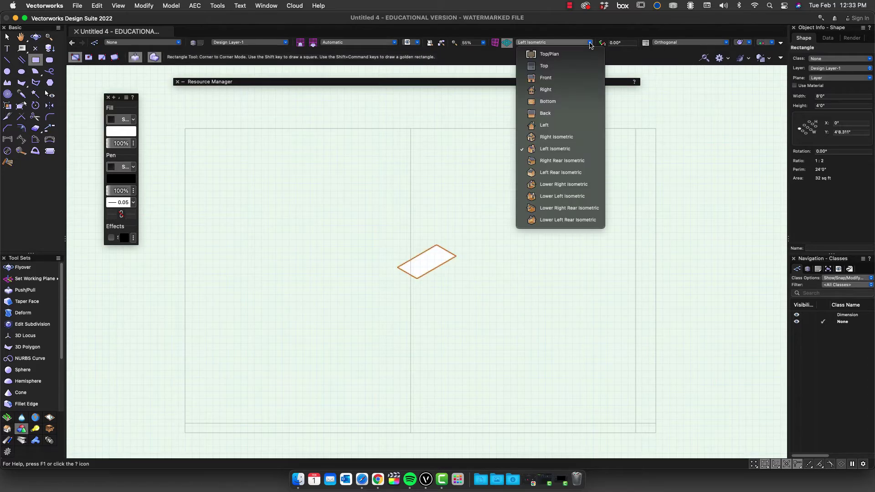
left_click(676, 116)
scroll(447, 260, "up", 6)
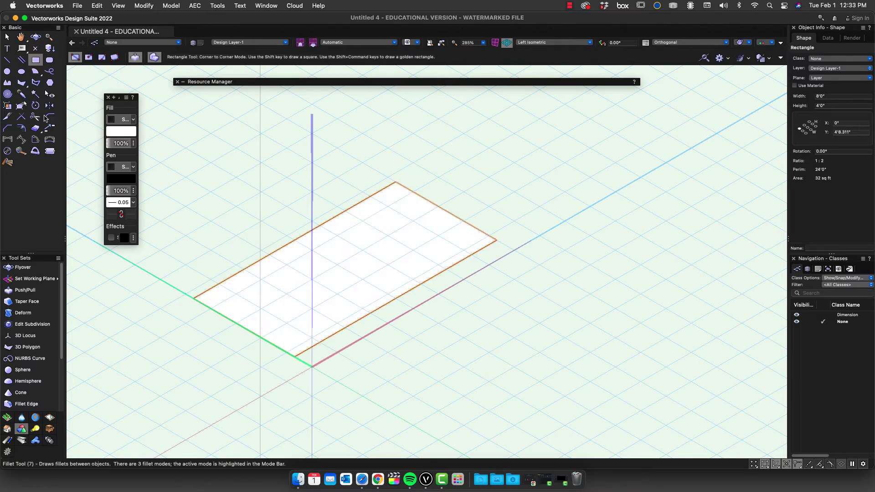
- Select the rectangle with the Selection tool and delete it
key("x")
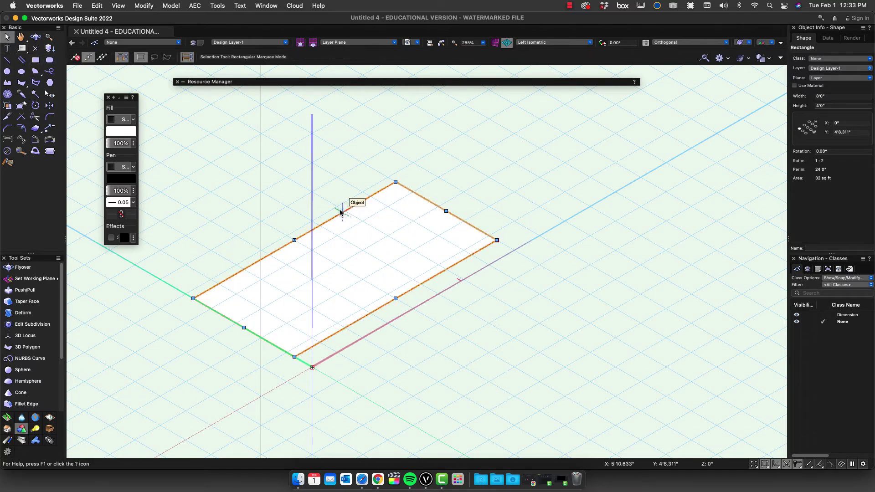
key("x")
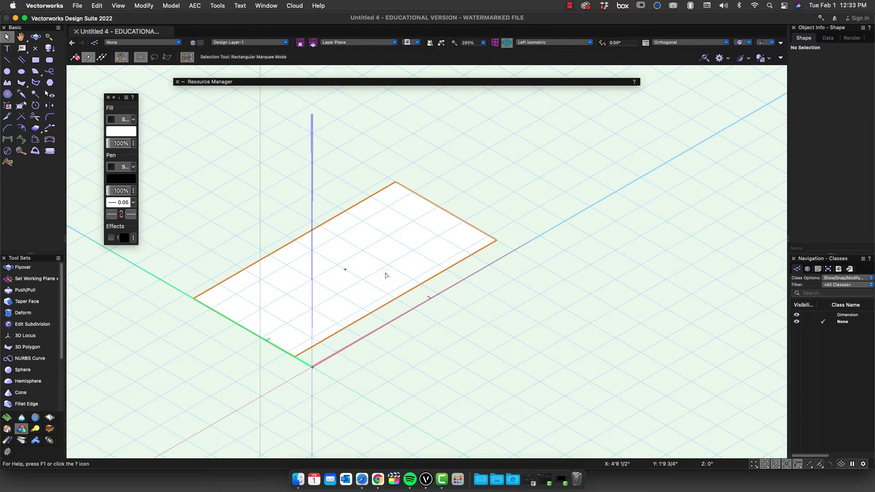
left_click(403, 295)
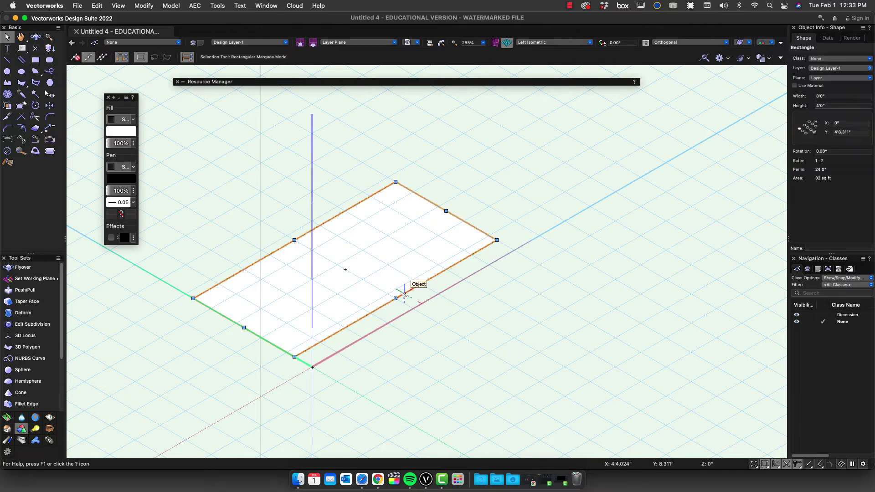
key("Delete")
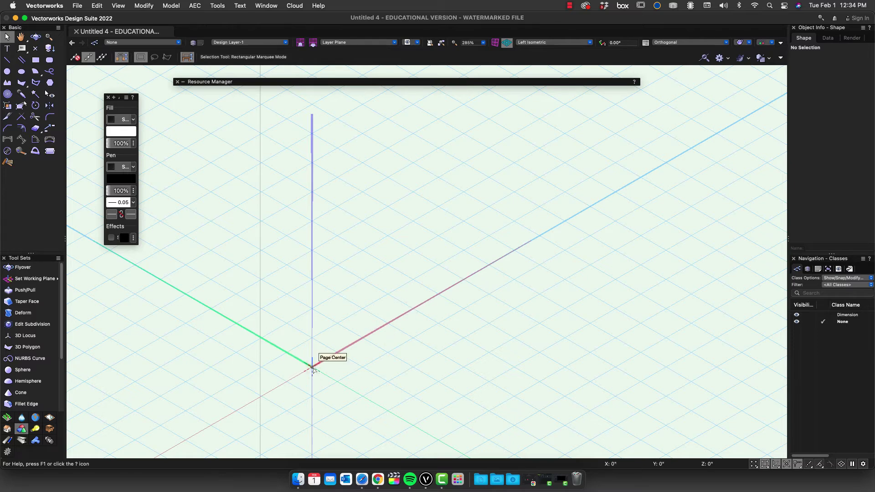
- Draw a rectangle 48 inches in X by 96 inches in Y, starting at the page centre
left_click(35, 62)
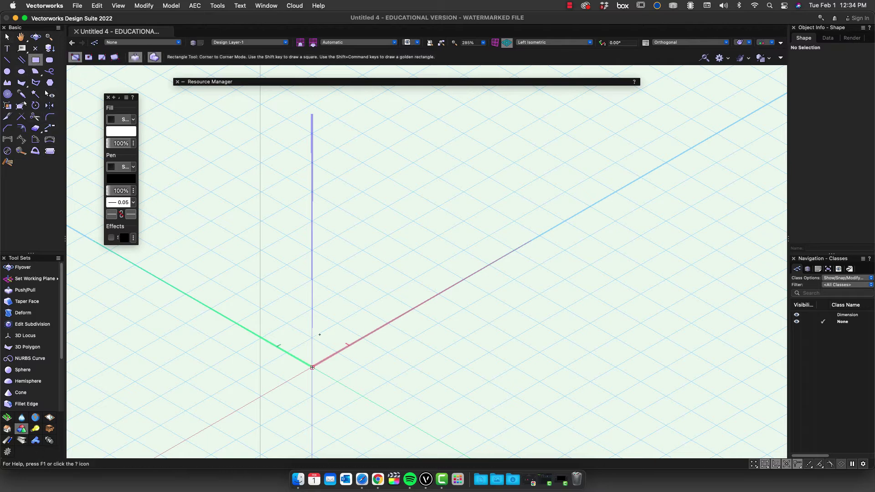
left_click(313, 367)
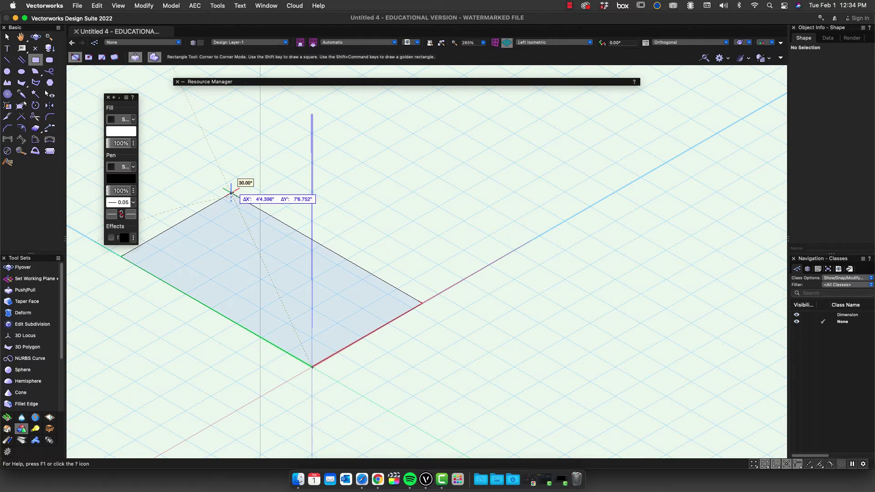
key("Tab")
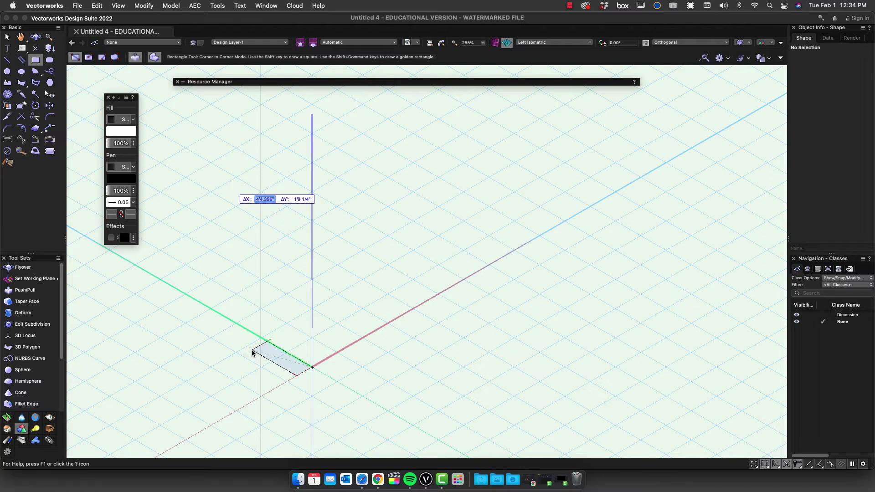
type("48")
key("Tab")
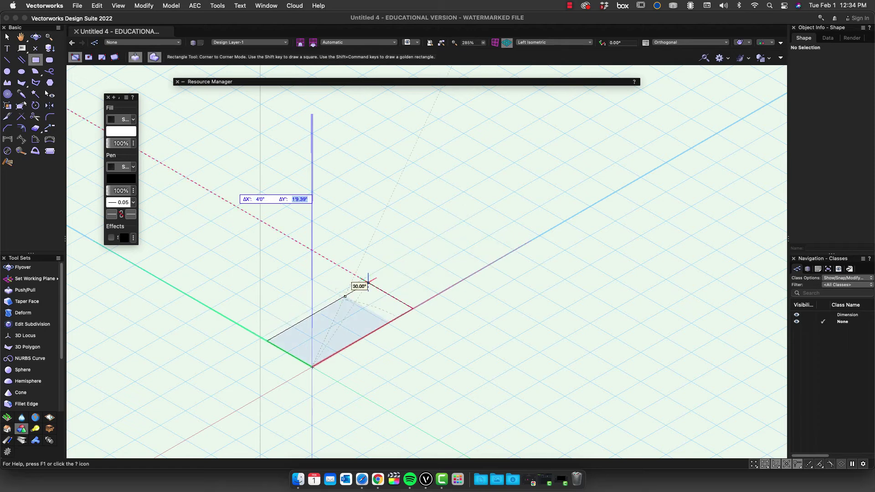
type("96")
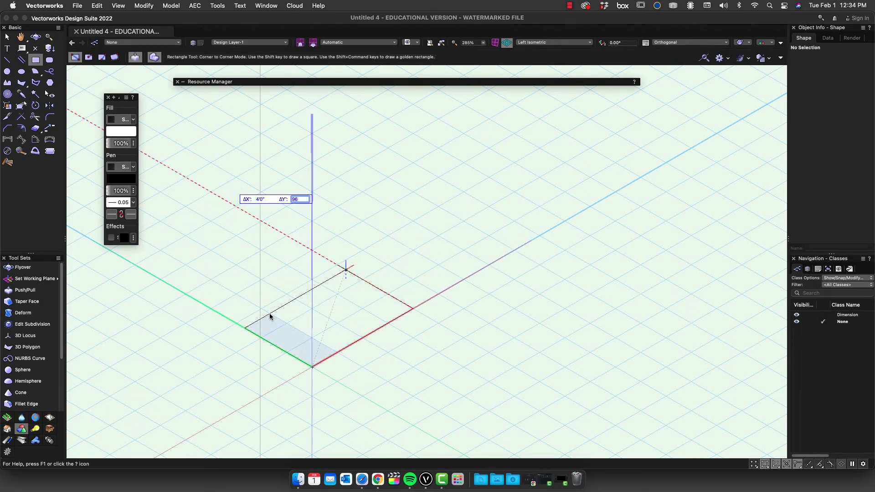
key("Tab")
key("Return")
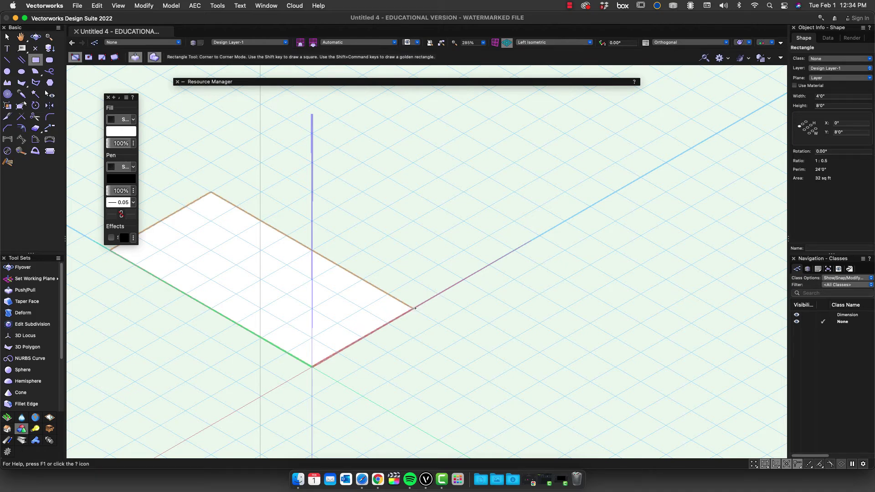
- Try drawing a square from the rectangle's corner on the red axis with 48 inches in X and Y, and undo it
left_click(414, 307)
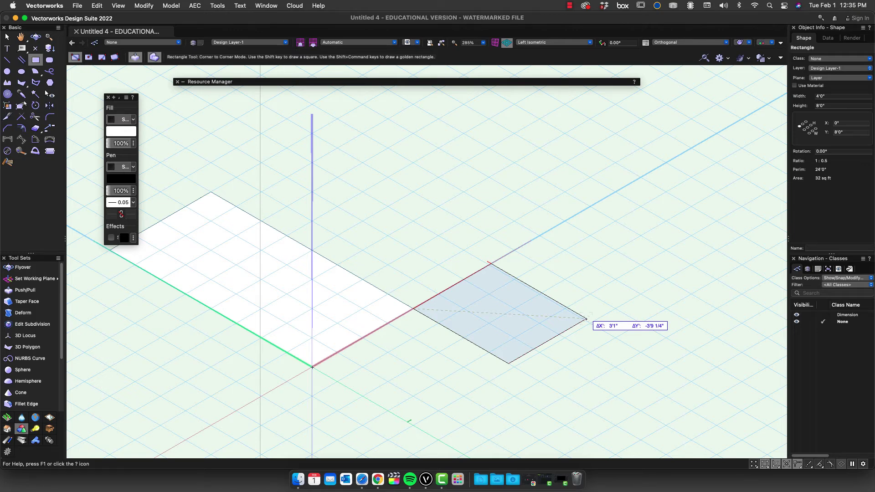
key("Tab")
type("4")
key("Tab")
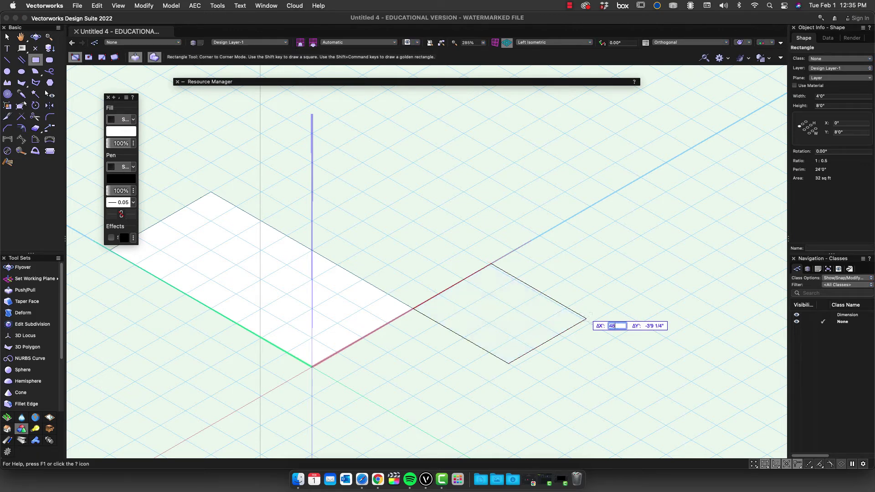
type("48")
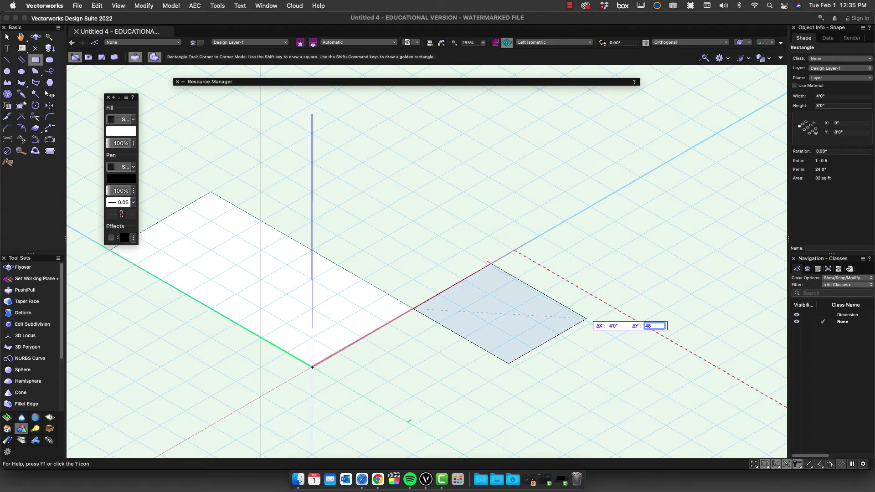
key("Return")
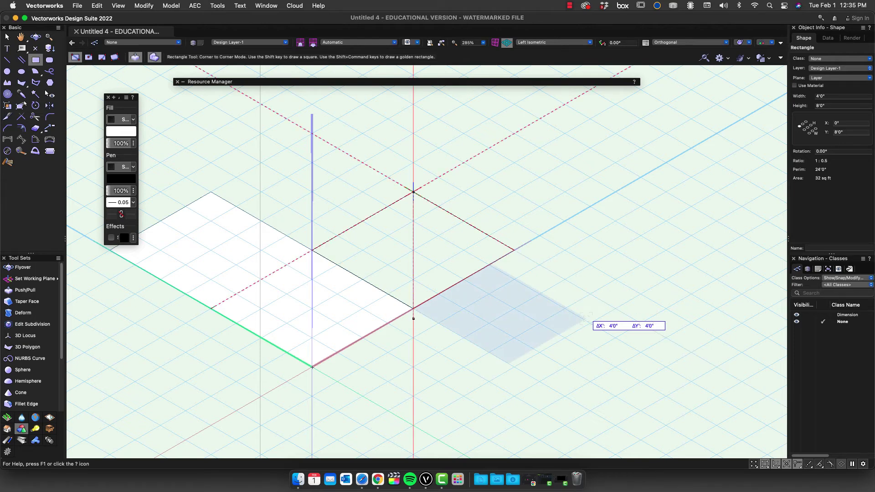
left_click(587, 316)
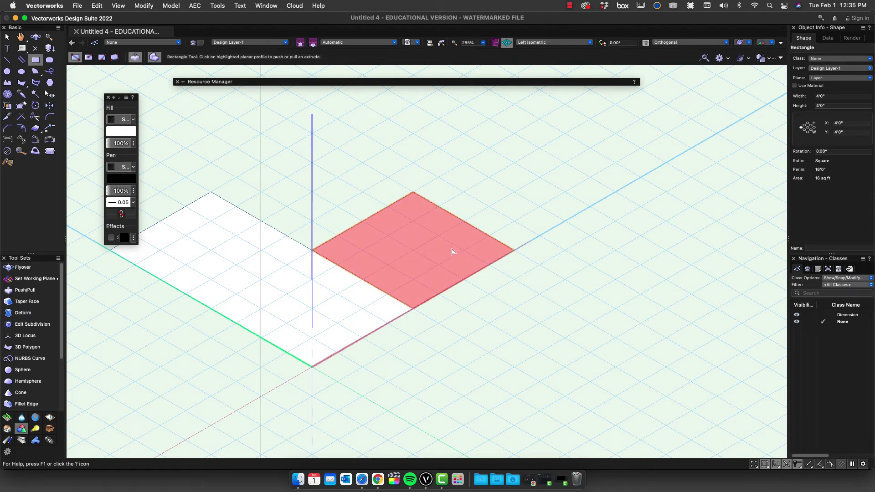
left_click(423, 201)
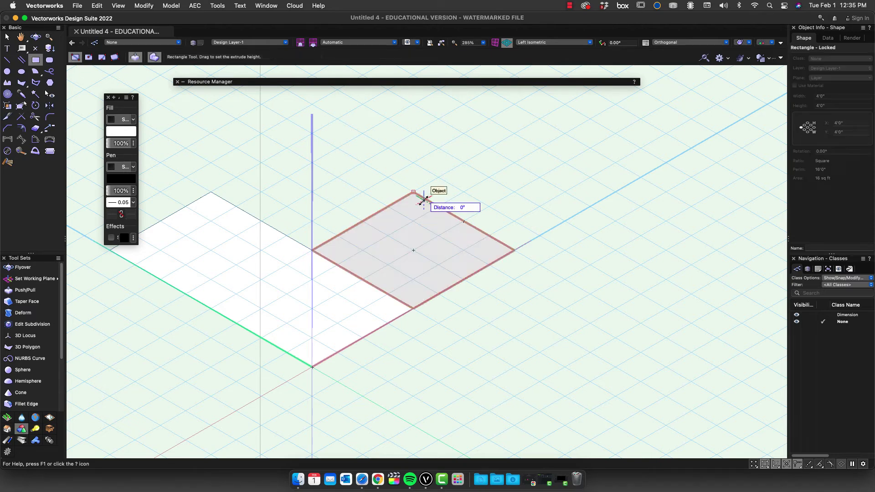
key("super+z")
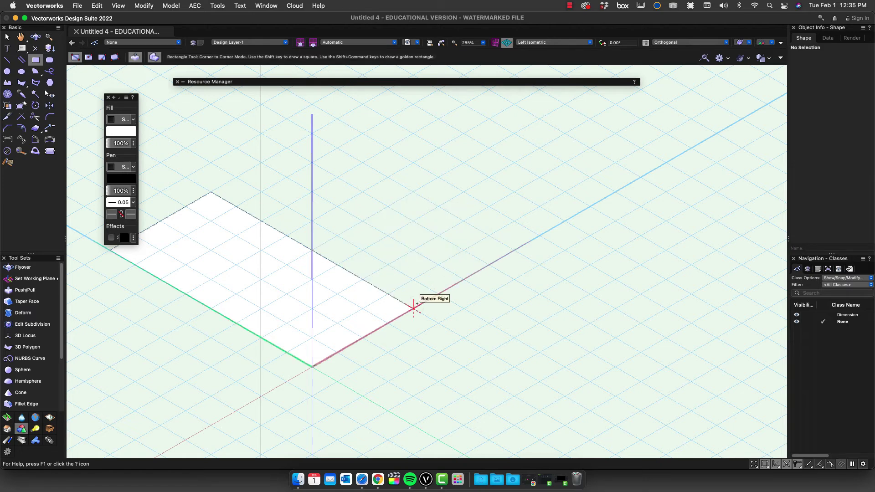
- Draw a square from the rectangle's bottom-right corner with offsets of 48 inches in X and -48 inches in Y
left_click(413, 308)
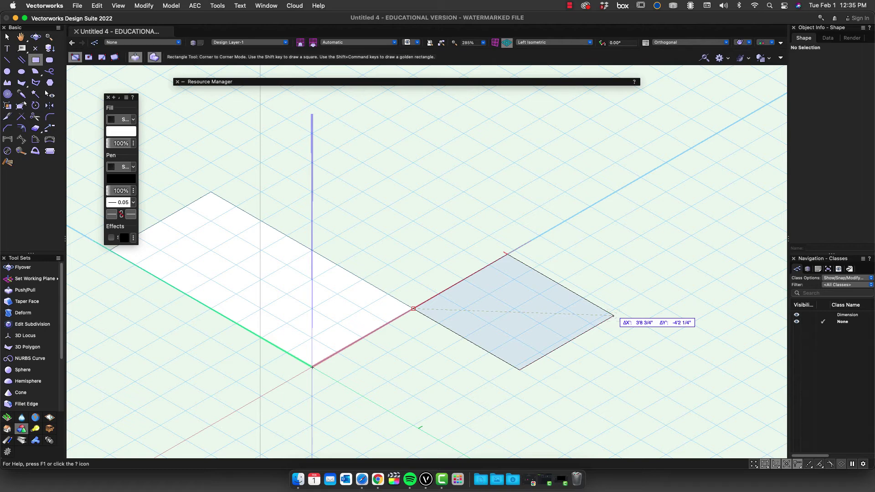
key("Tab")
type("48")
key("Tab")
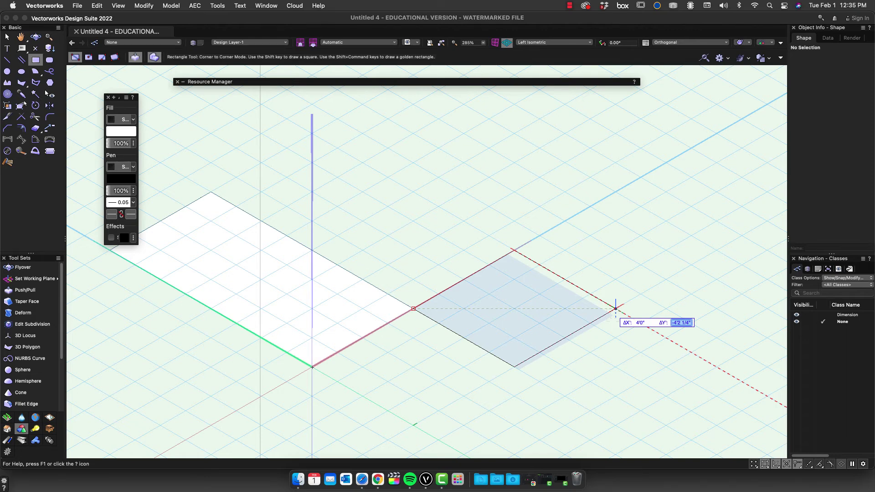
type("-48")
key("Return")
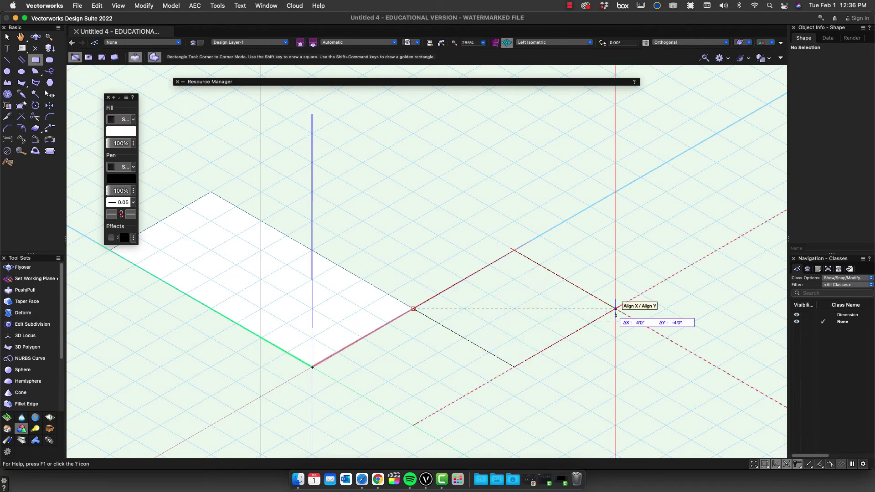
left_click(615, 309)
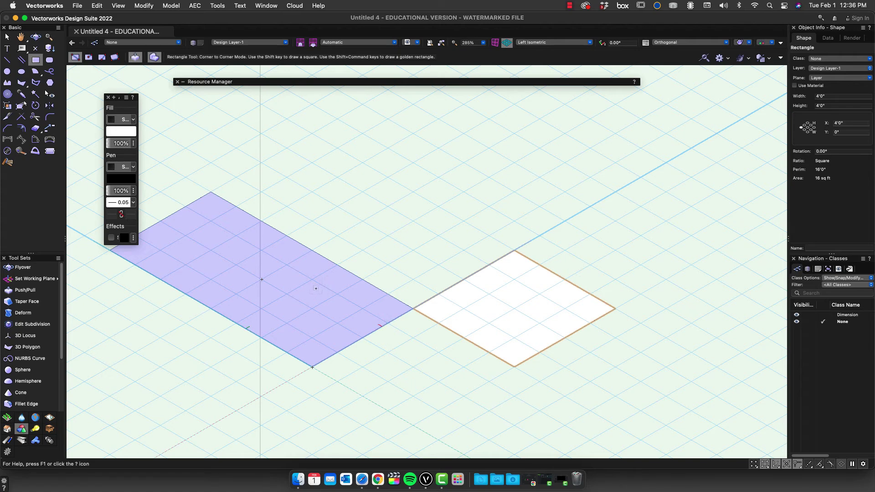
- Extrude the 4-foot square upward and set its extrusion height to 24 inches
left_click(515, 325)
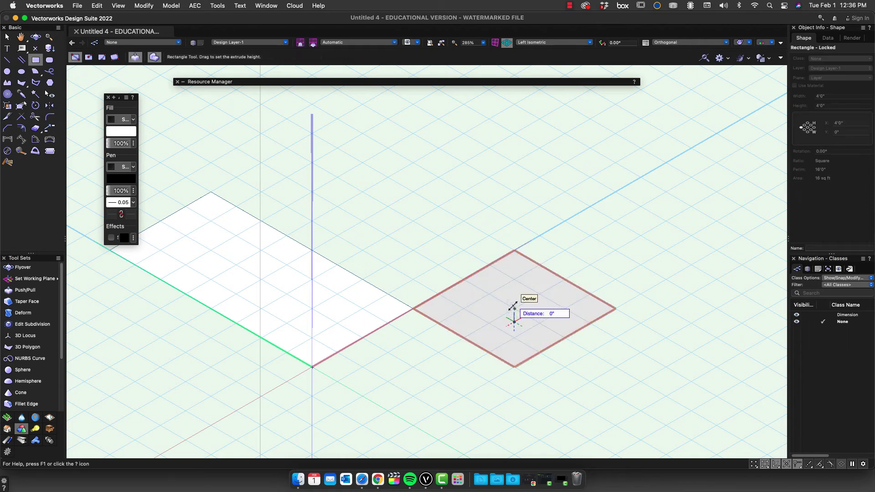
left_click(514, 276)
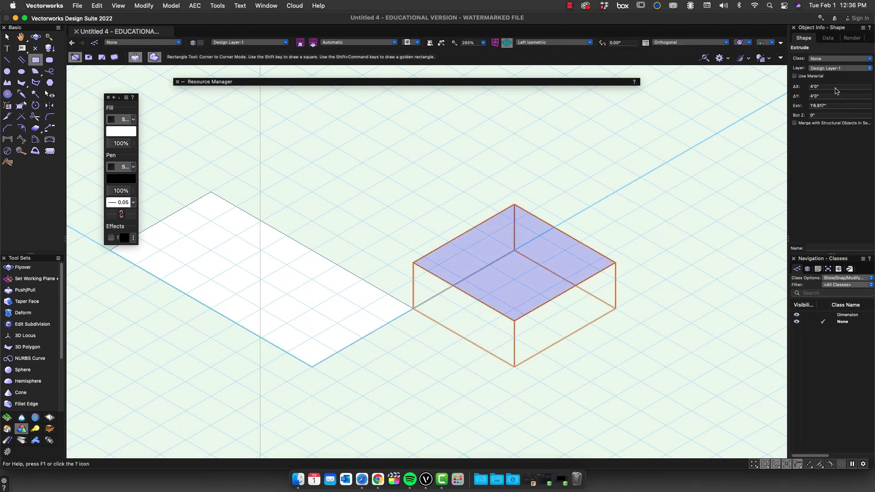
left_click(835, 105)
type("24")
key("Return")
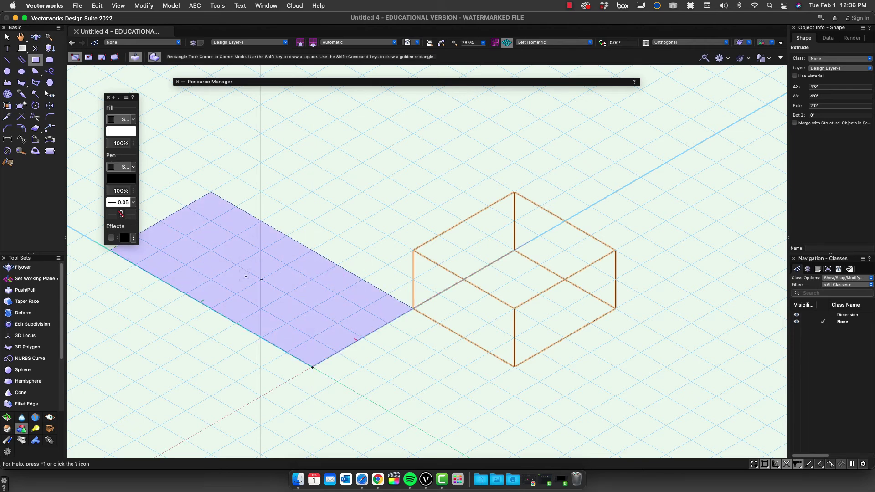
- Extrude the 4' by 8' rectangle 36 inches upward with the Push/Pull tool
left_click(246, 267)
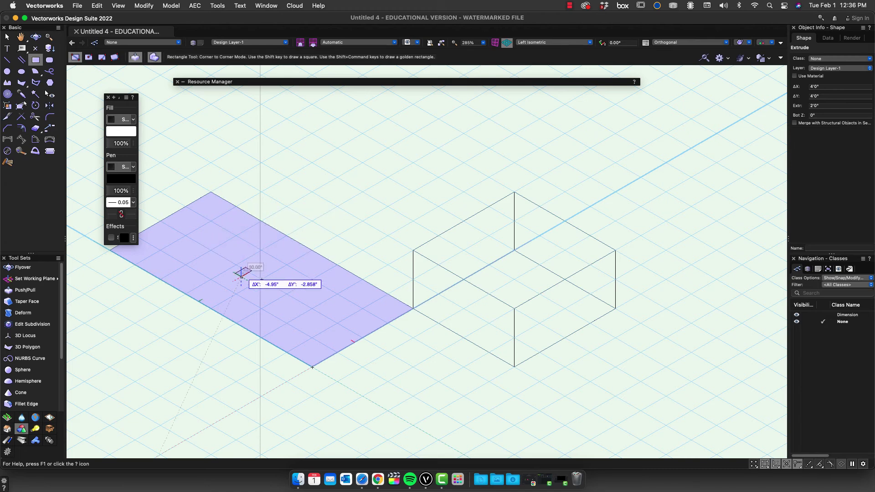
key("Escape")
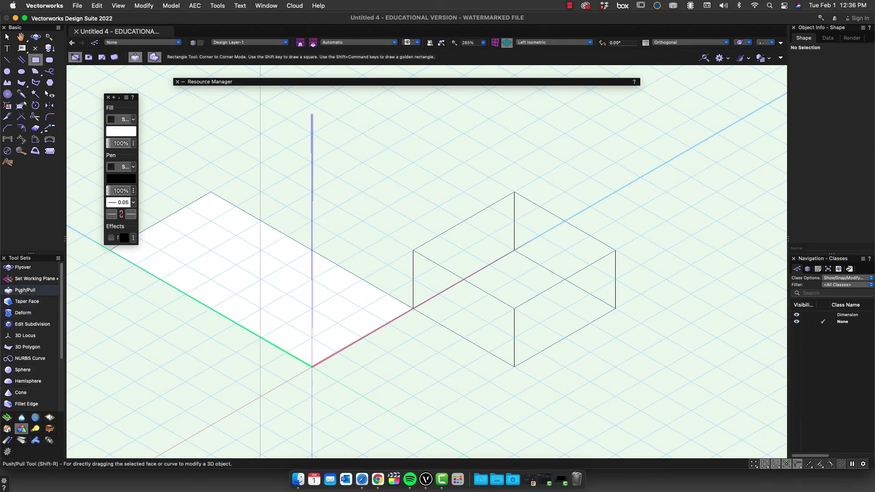
left_click(20, 291)
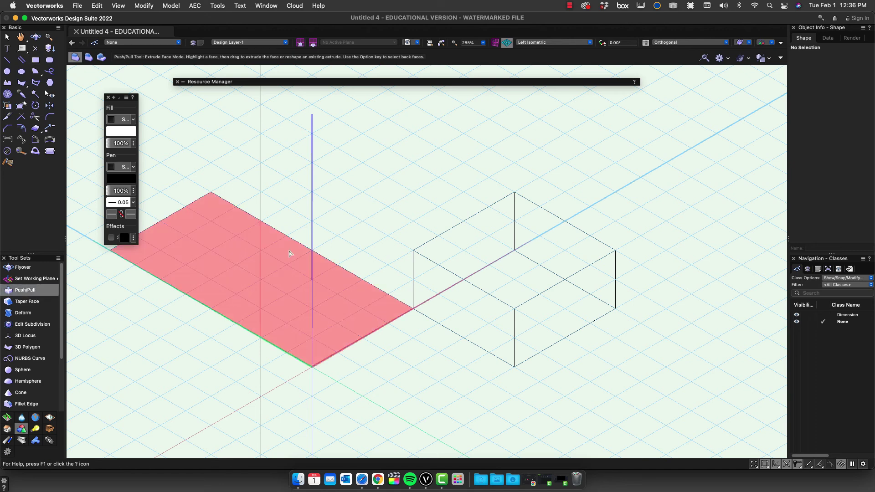
left_click(260, 286)
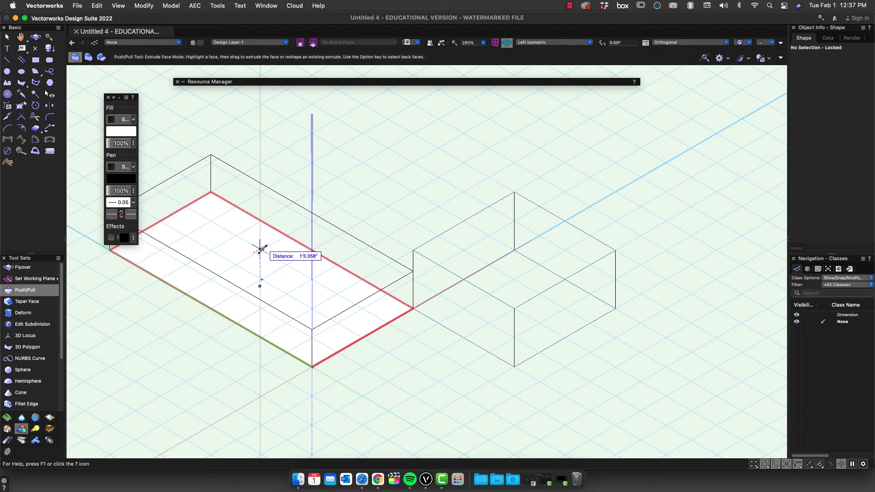
key("Tab")
type("36")
key("Return")
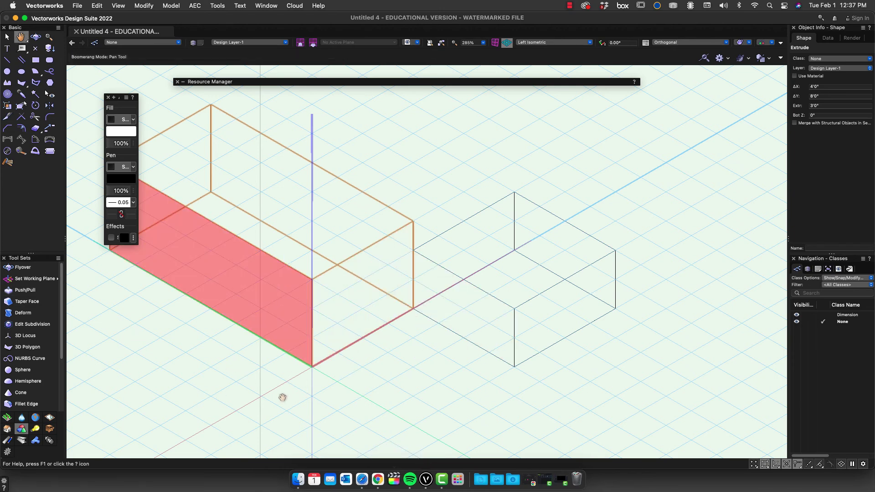
- Draw a square from the larger box's base corner at the page centre, -48 inches in X and 48 inches in Y
scroll(283, 396, "left", 5)
scroll(283, 396, "down", 3)
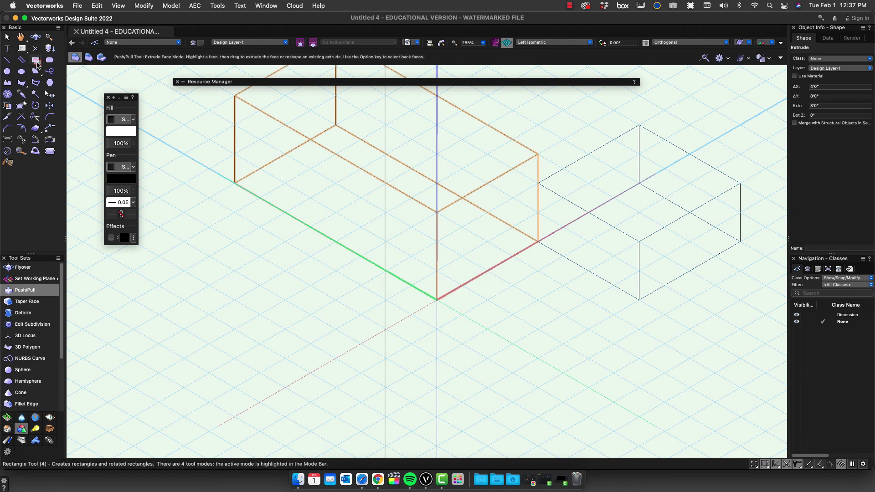
left_click(35, 61)
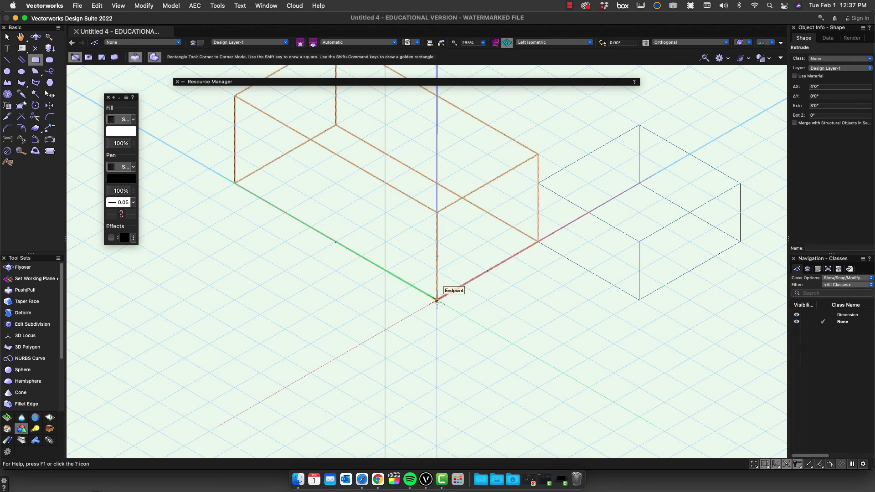
left_click(437, 301)
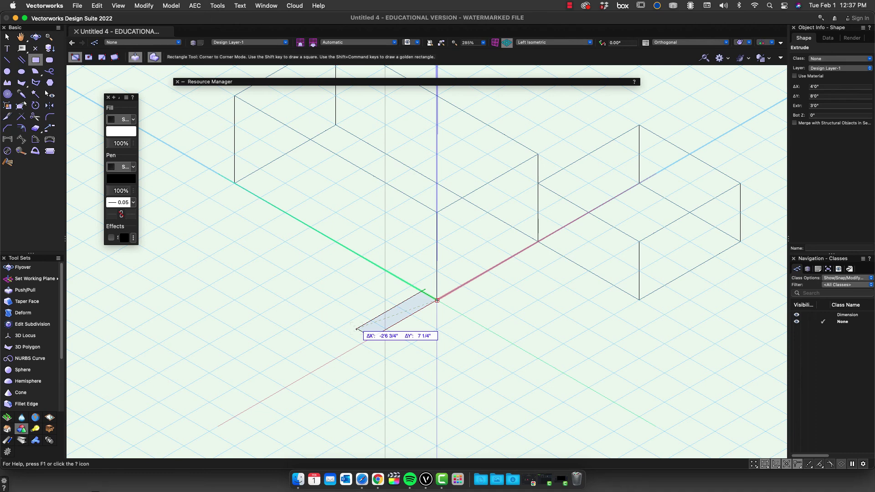
key("Tab")
type("-48")
key("Tab")
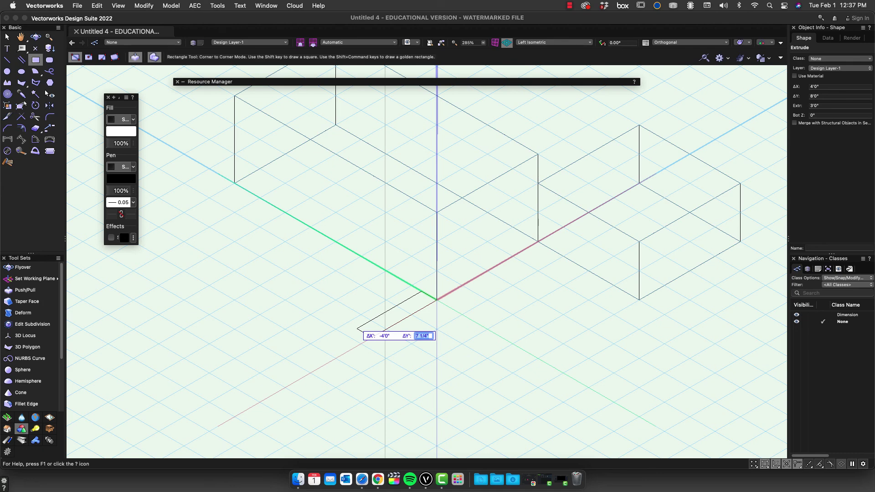
type("48")
key("Tab")
key("Return")
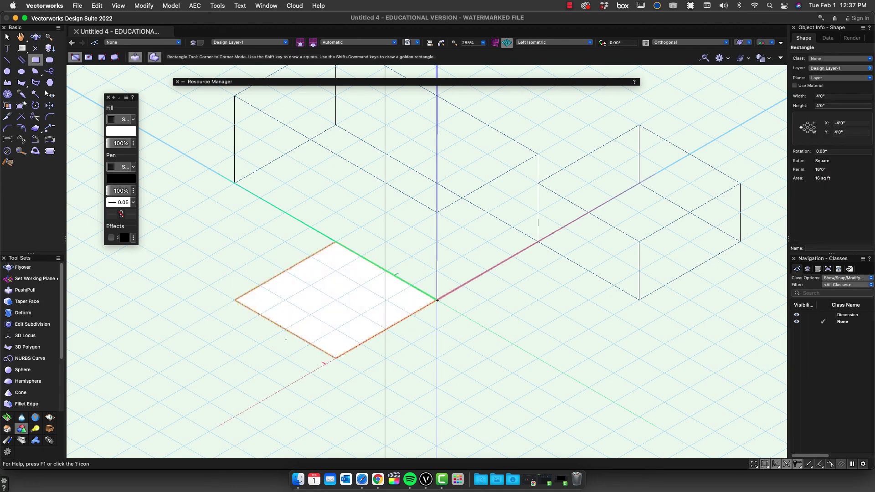
- Extrude the new square upward 1'6" by snapping to the midpoint of the larger box's vertical edge
left_click_drag(318, 299, 435, 258)
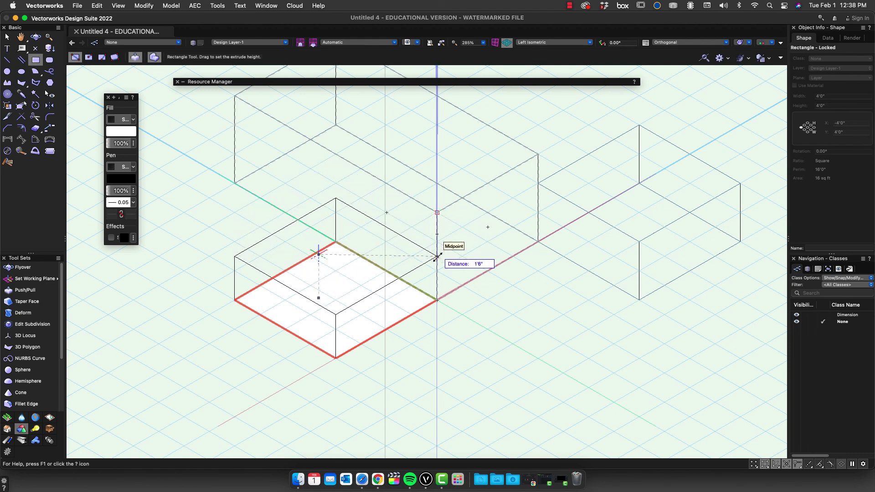